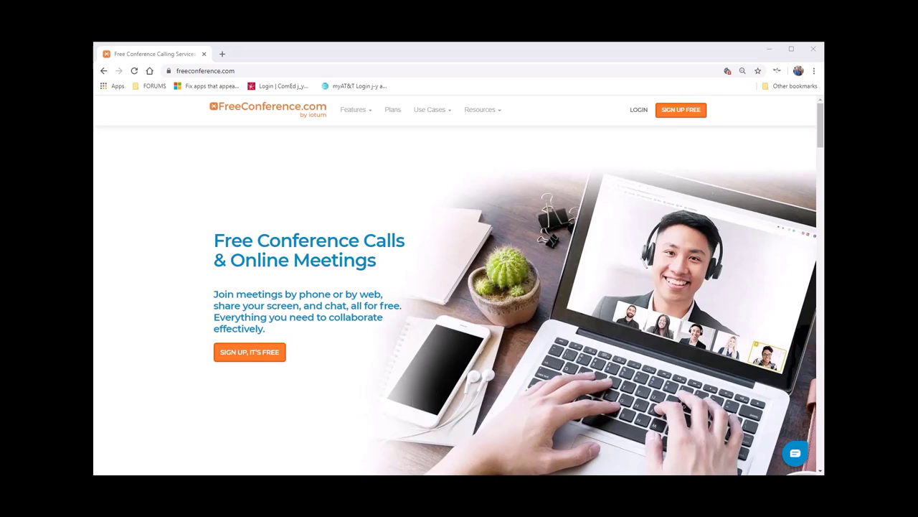
# - Open the FreeConference.com Downloads page and review the available Outlook, desktop, mobile and Chrome downloads
pyautogui.moveTo(480, 109)
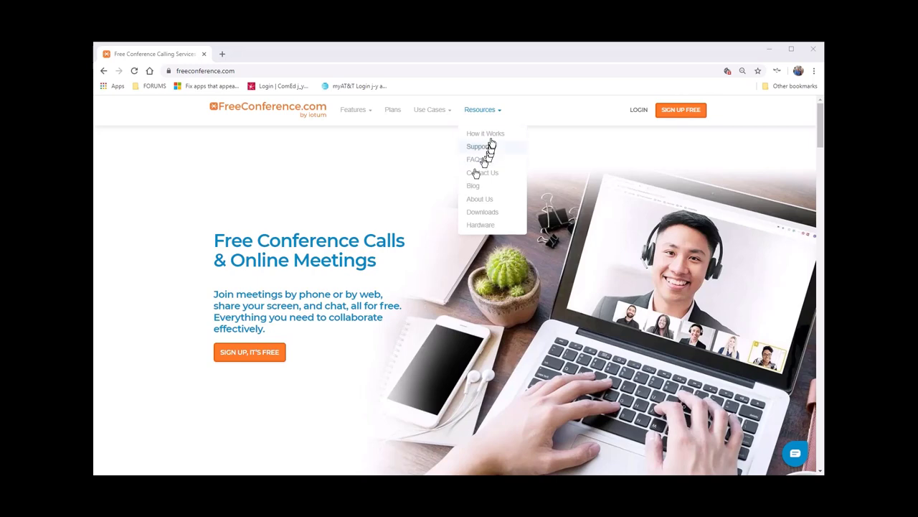
pyautogui.click(480, 215)
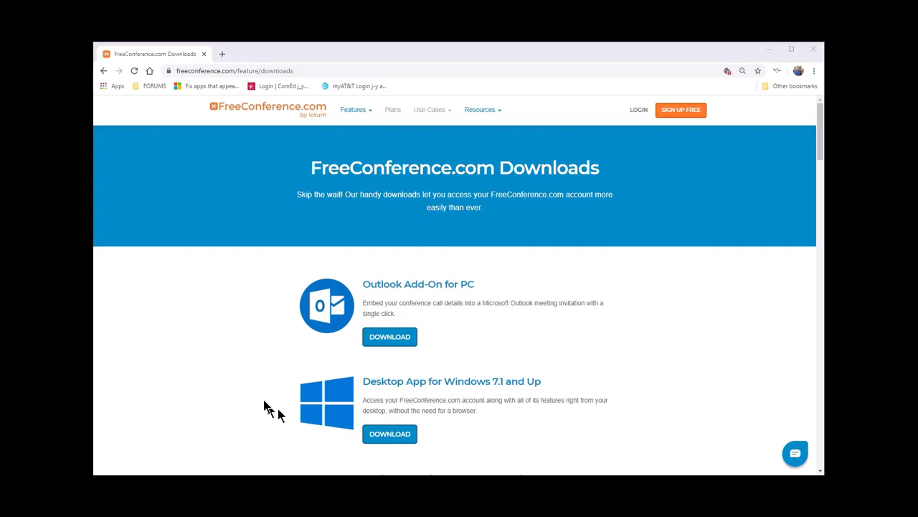
pyautogui.scroll(-2, 271, 391)
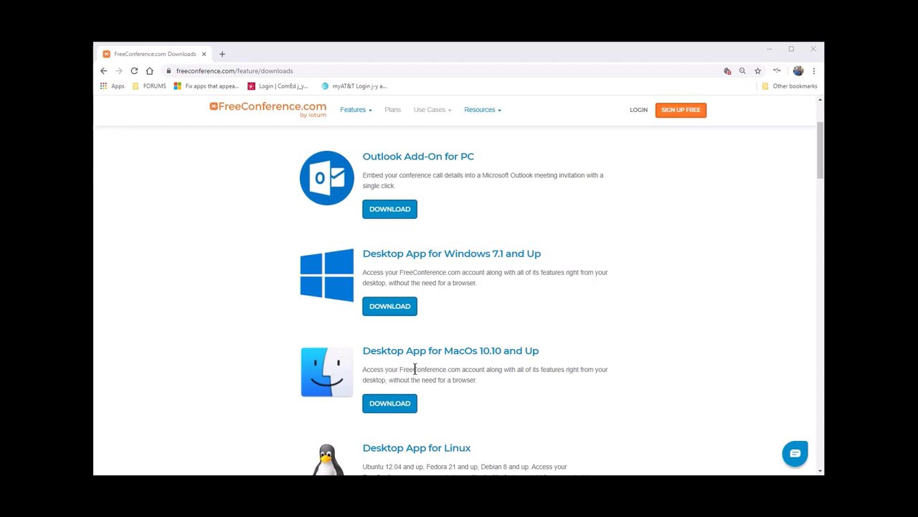
pyautogui.scroll(-2, 415, 369)
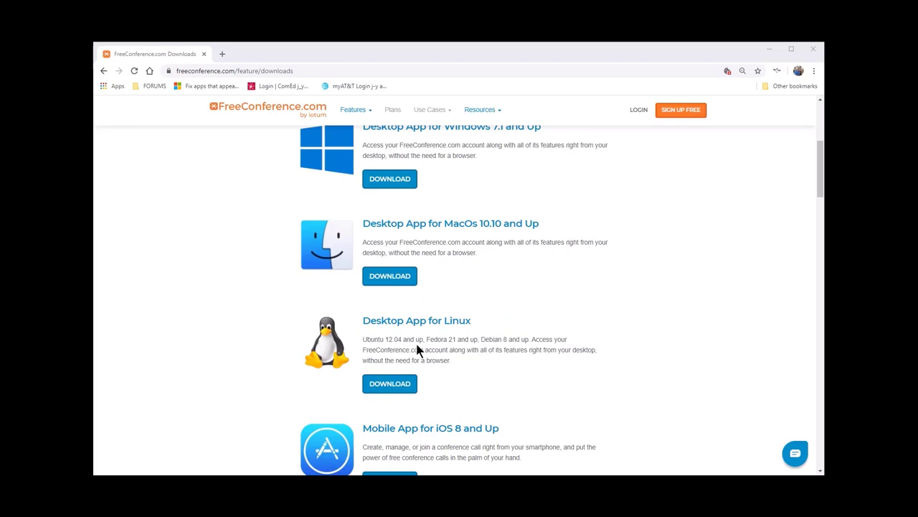
pyautogui.scroll(-2, 417, 348)
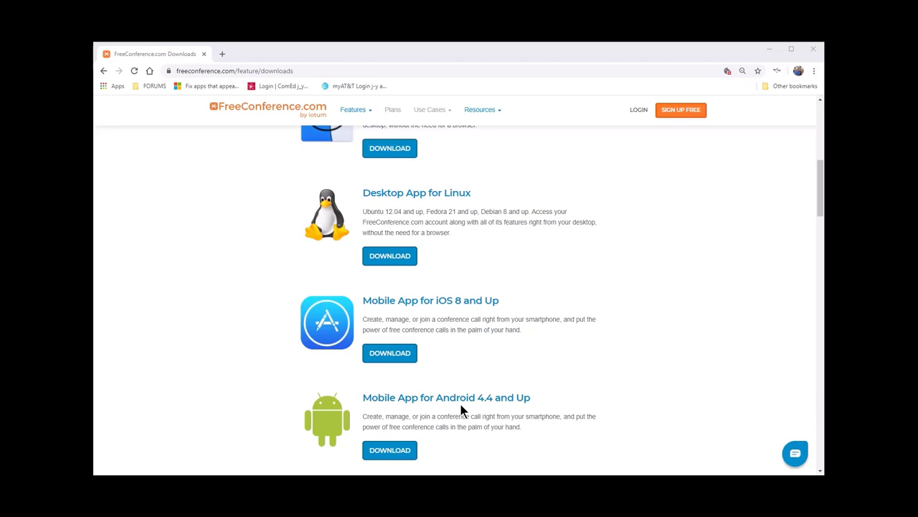
pyautogui.scroll(-2, 461, 406)
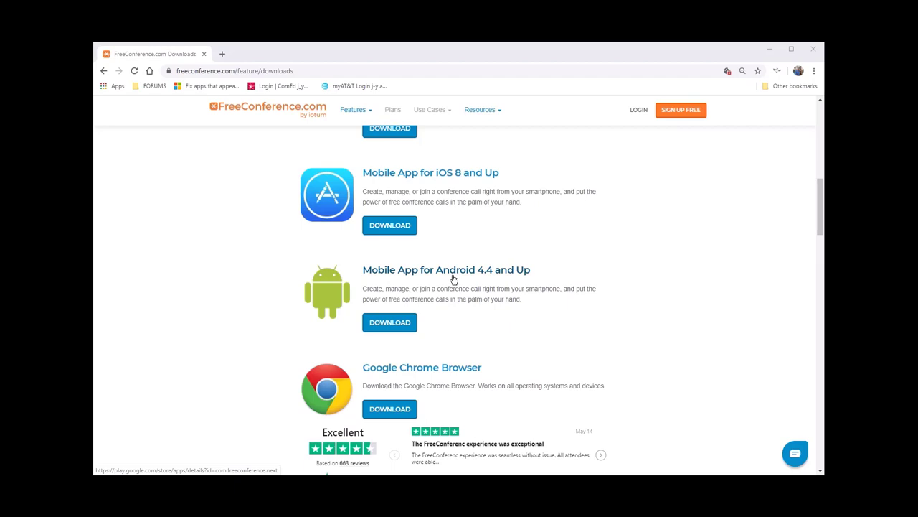
pyautogui.scroll(-3, 452, 279)
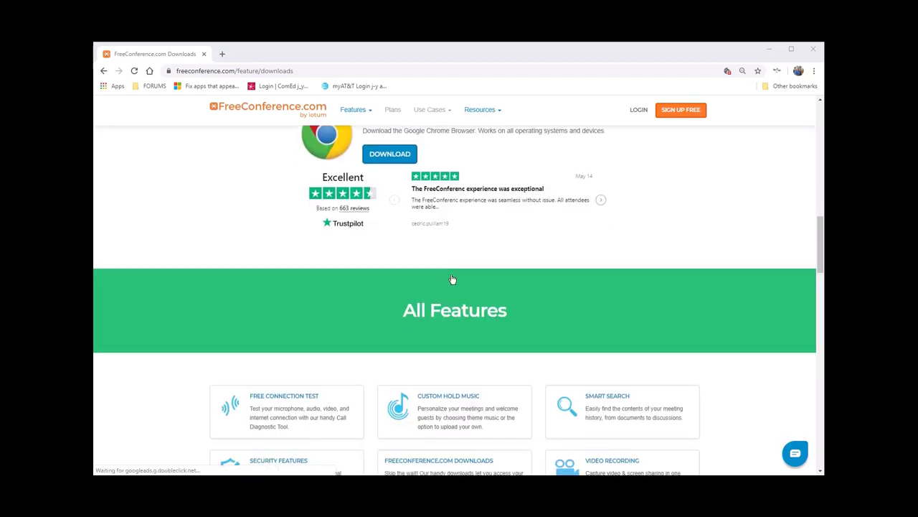
pyautogui.scroll(6, 452, 279)
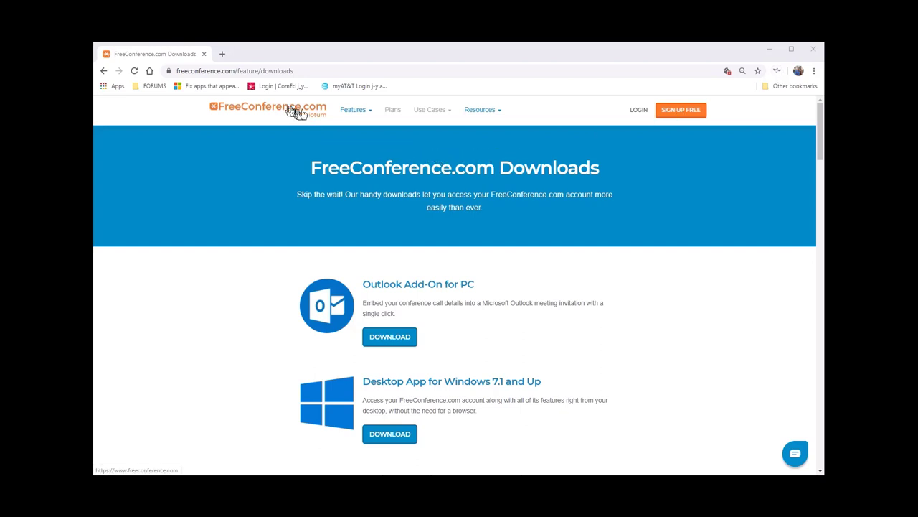
# - Open the Chrome Web Store page of the installed FreeConference Screen Sharing extension and review its overview
pyautogui.rightClick(776, 72)
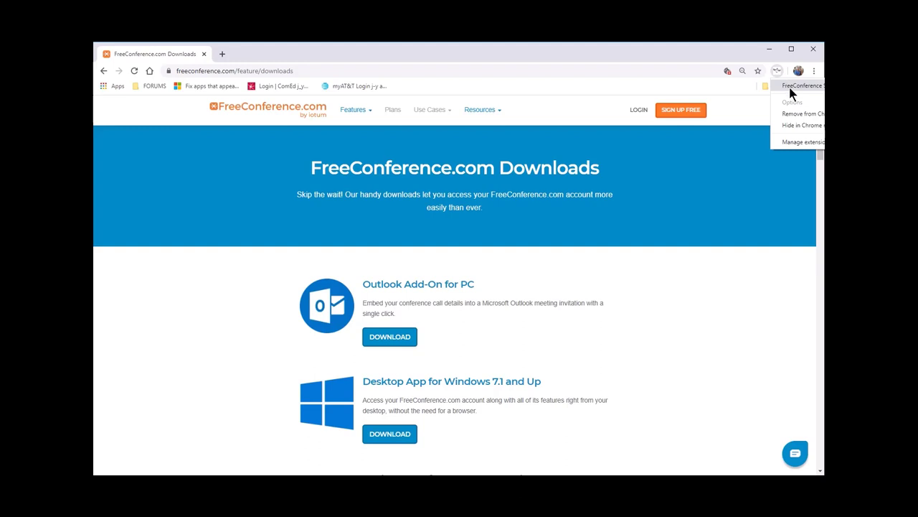
pyautogui.click(792, 87)
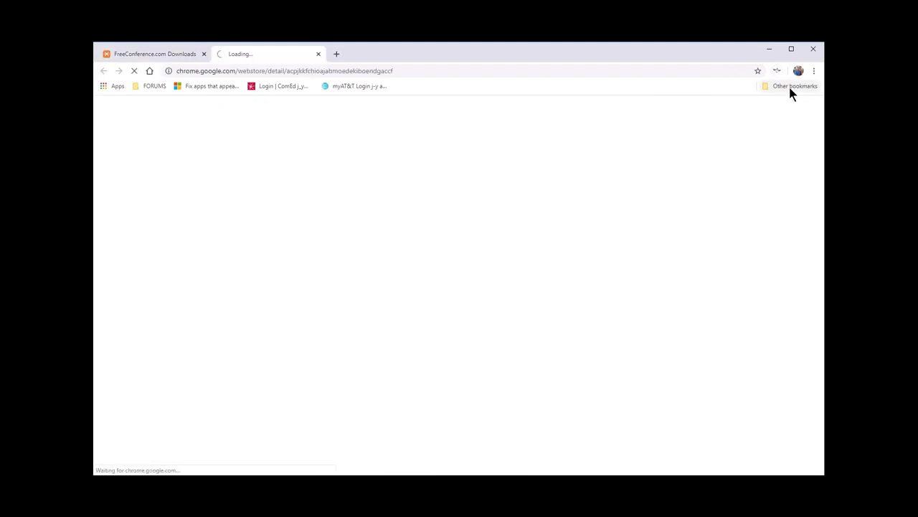
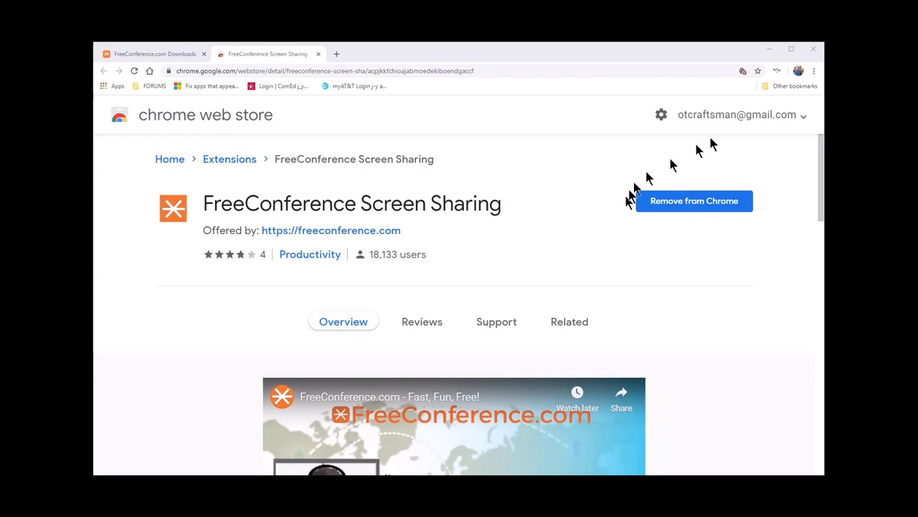
pyautogui.rightClick(777, 73)
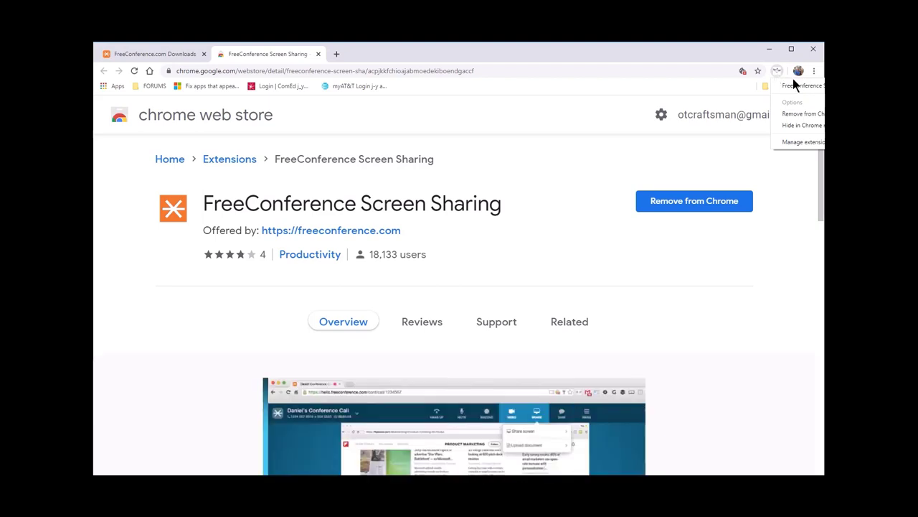
pyautogui.click(793, 86)
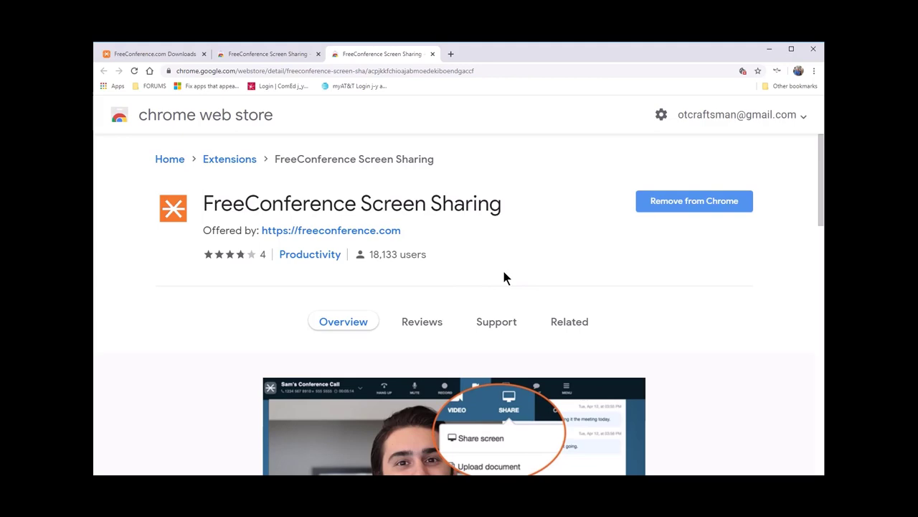
pyautogui.scroll(-2, 503, 277)
pyautogui.scroll(-2, 221, 402)
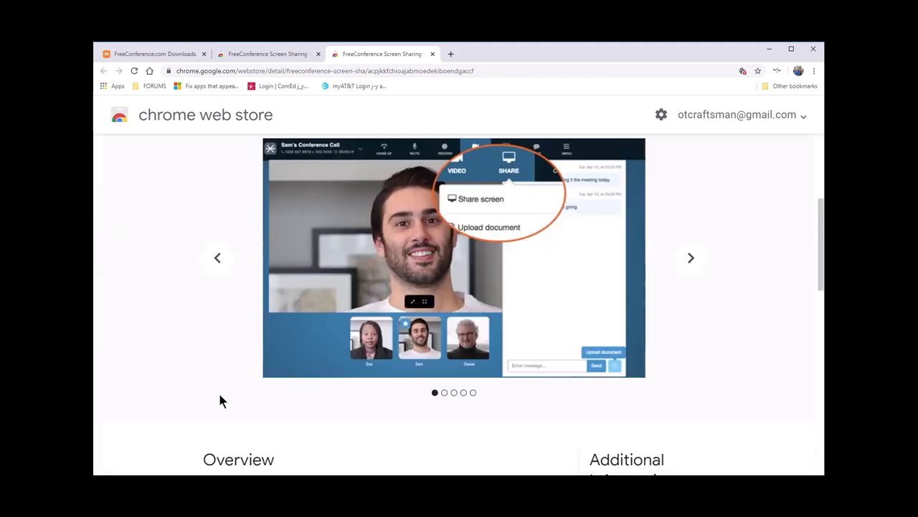
pyautogui.scroll(-4, 220, 400)
pyautogui.scroll(7, 219, 400)
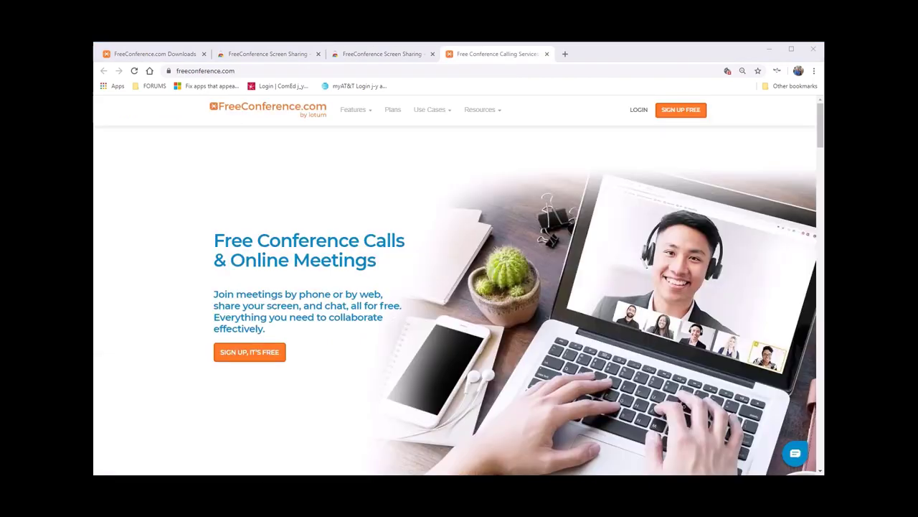
# - Log in to the FreeConference.com account and start a new conference with audio connected over the Internet
pyautogui.click(641, 111)
pyautogui.click(439, 267)
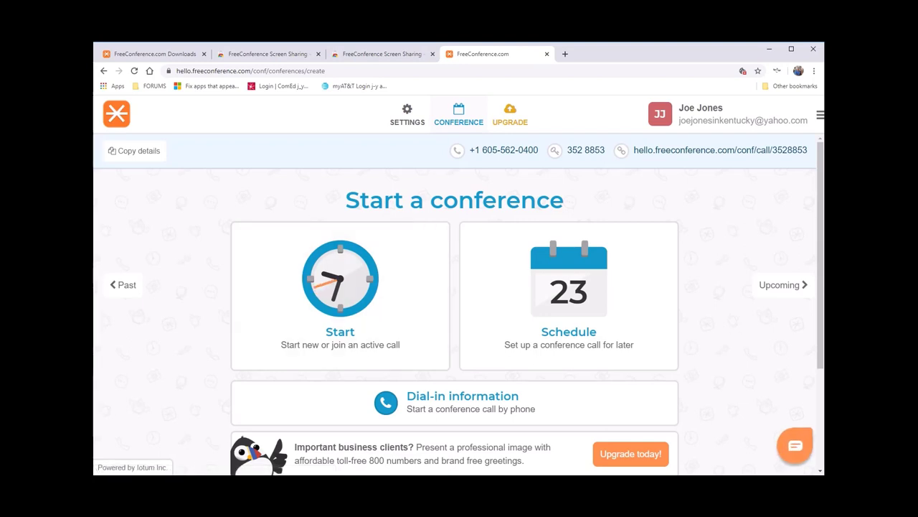
pyautogui.scroll(-1, 458, 304)
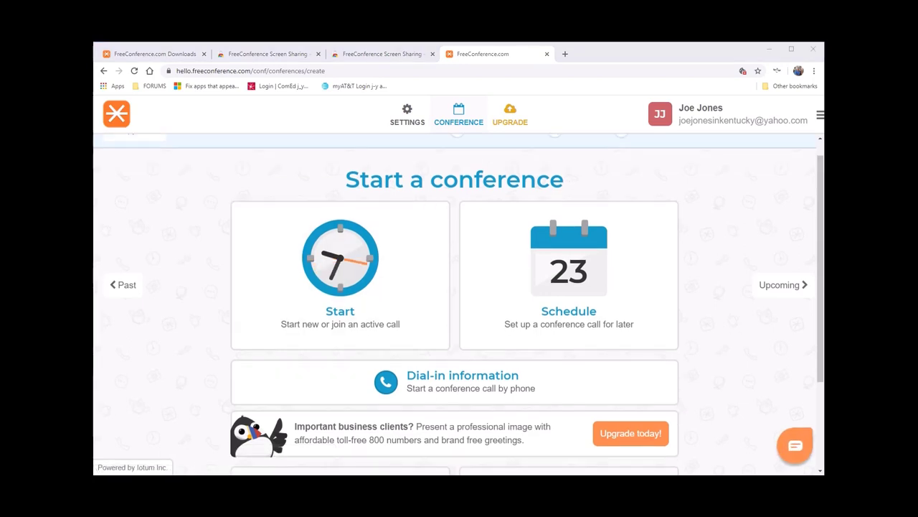
pyautogui.click(344, 314)
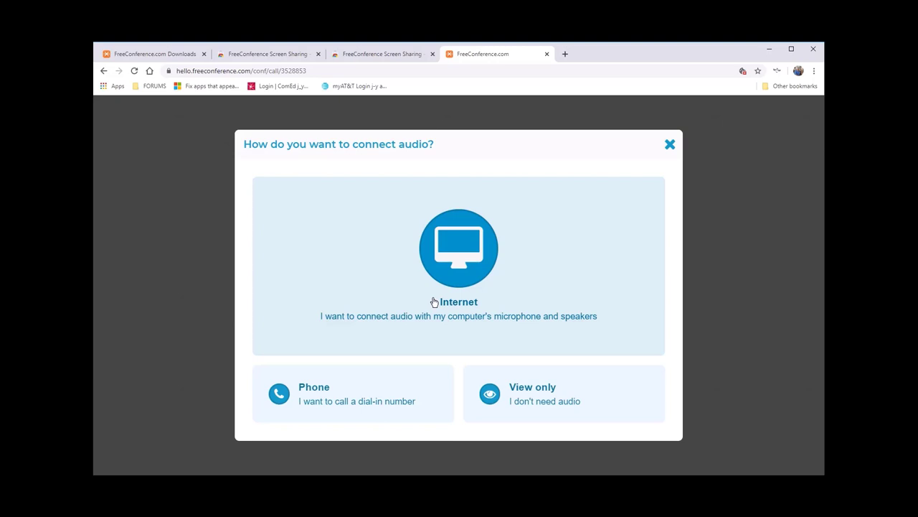
pyautogui.click(434, 302)
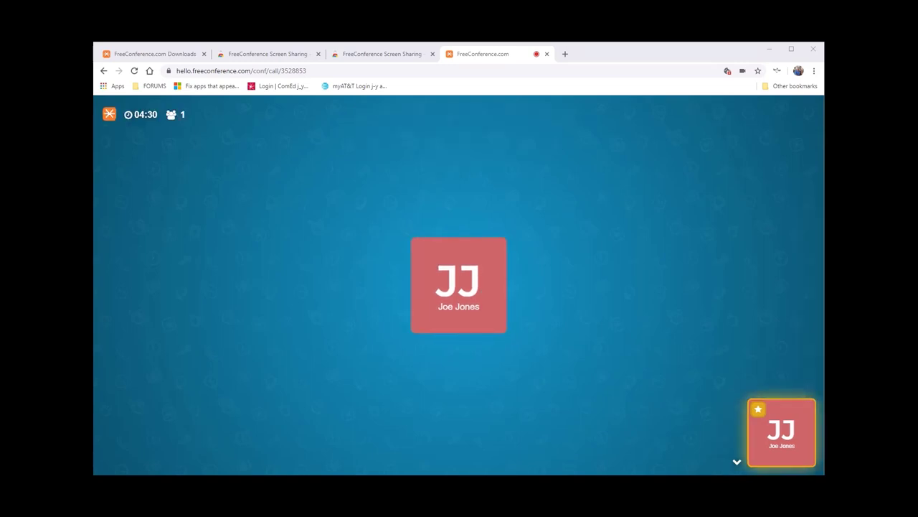
# - Review the conference's audio, camera and video resolution settings, and close them without changes
pyautogui.moveTo(347, 369)
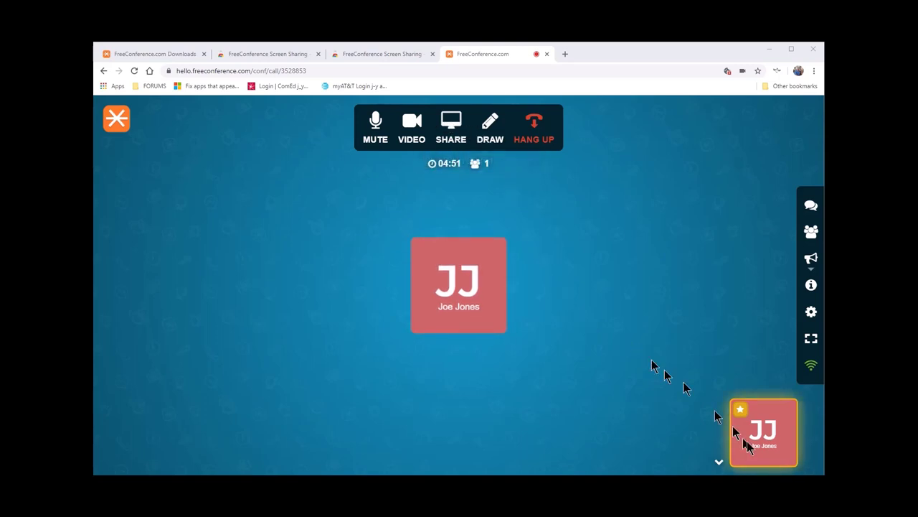
pyautogui.moveTo(763, 450)
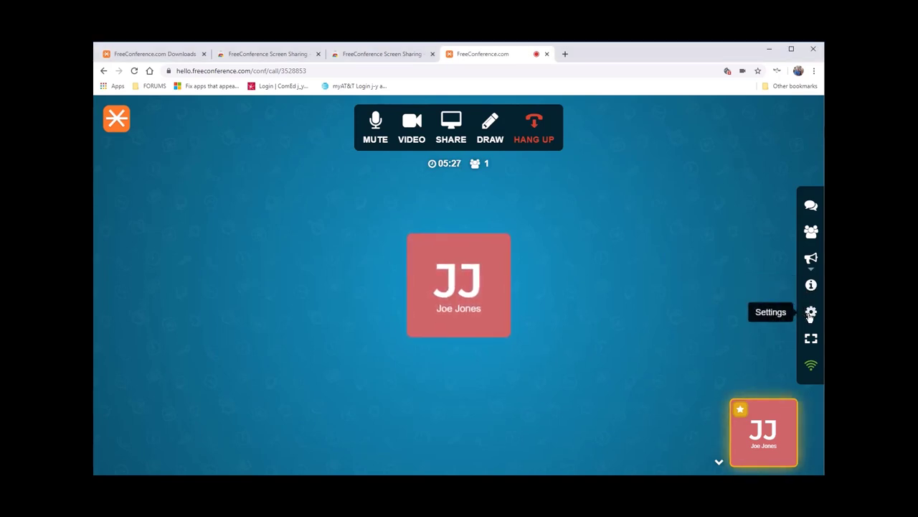
pyautogui.click(810, 315)
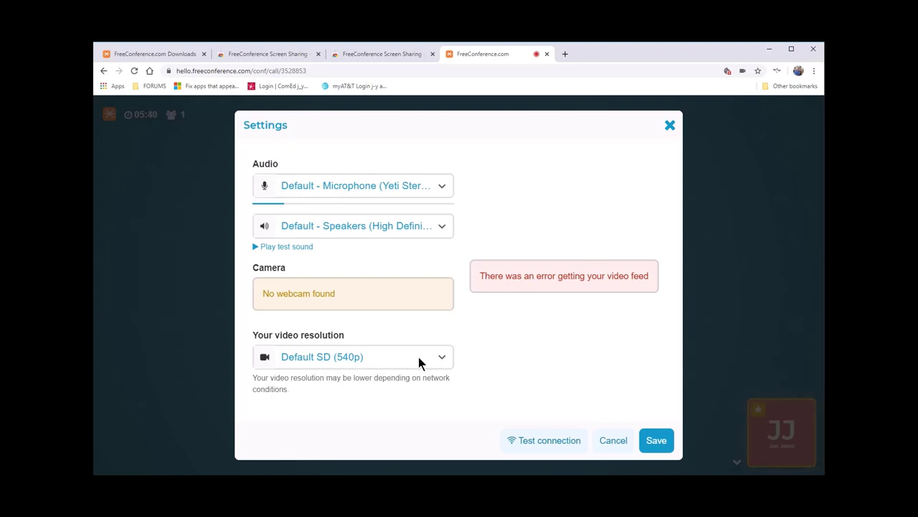
pyautogui.click(670, 126)
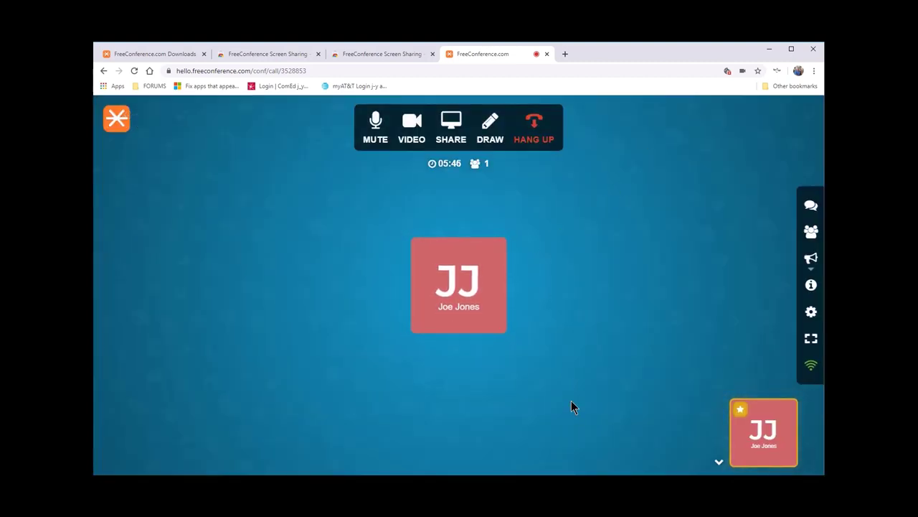
pyautogui.moveTo(810, 366)
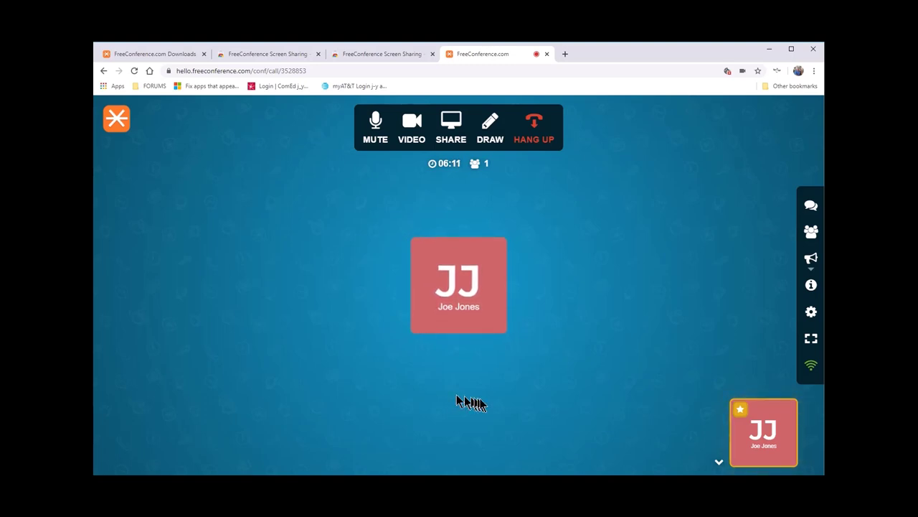
# - Mute and unmute your own microphone from your participant tile
pyautogui.moveTo(755, 436)
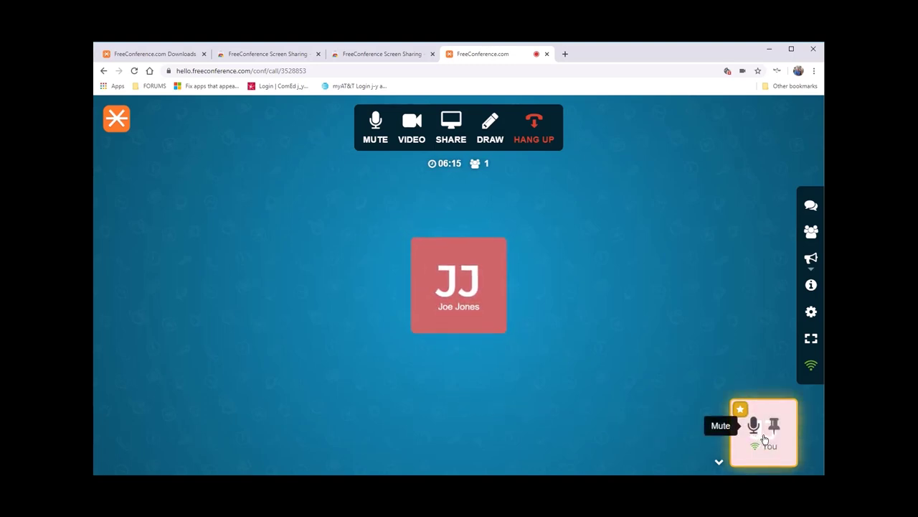
pyautogui.click(762, 432)
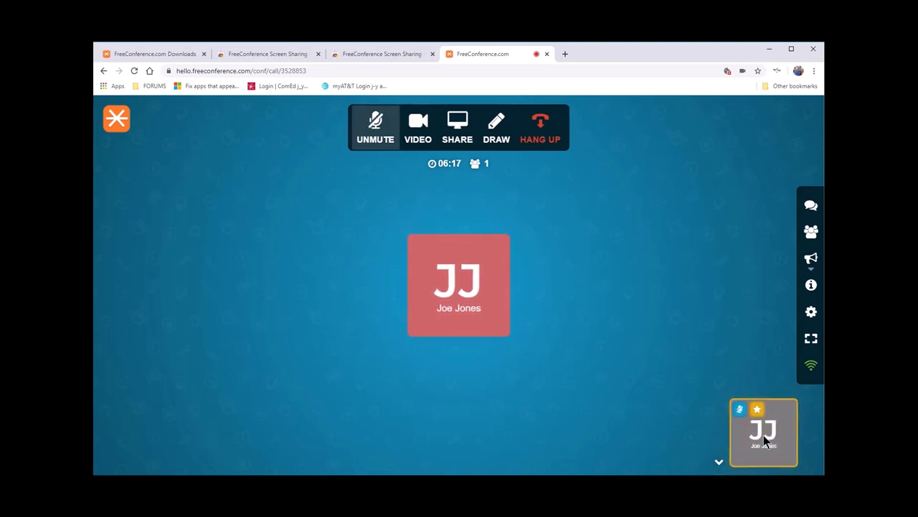
pyautogui.moveTo(754, 427)
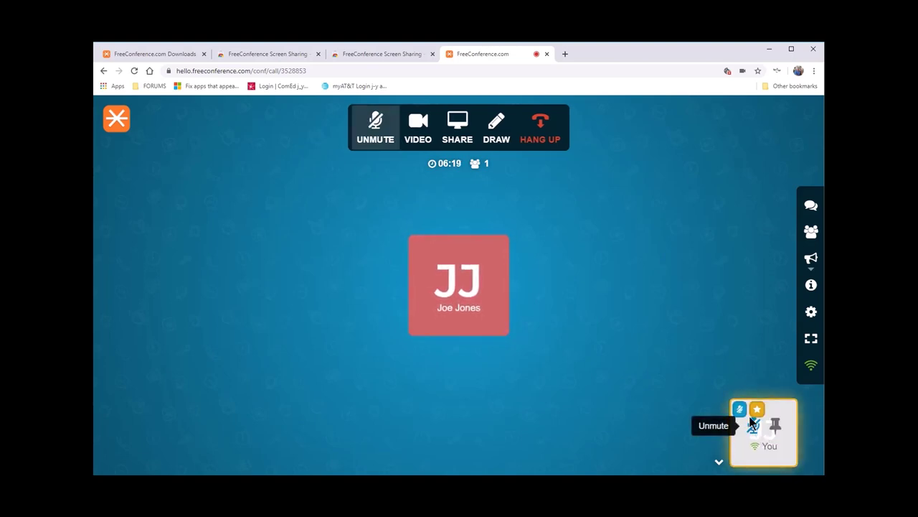
pyautogui.click(752, 424)
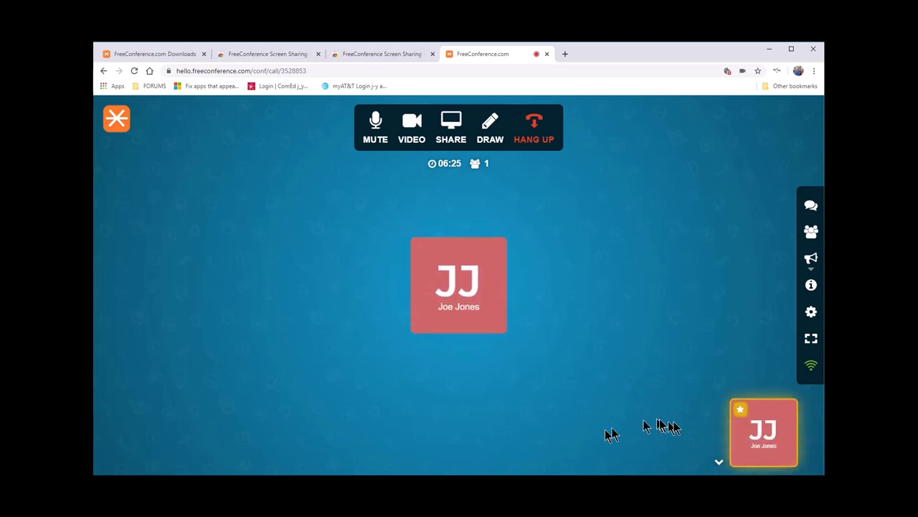
pyautogui.moveTo(776, 449)
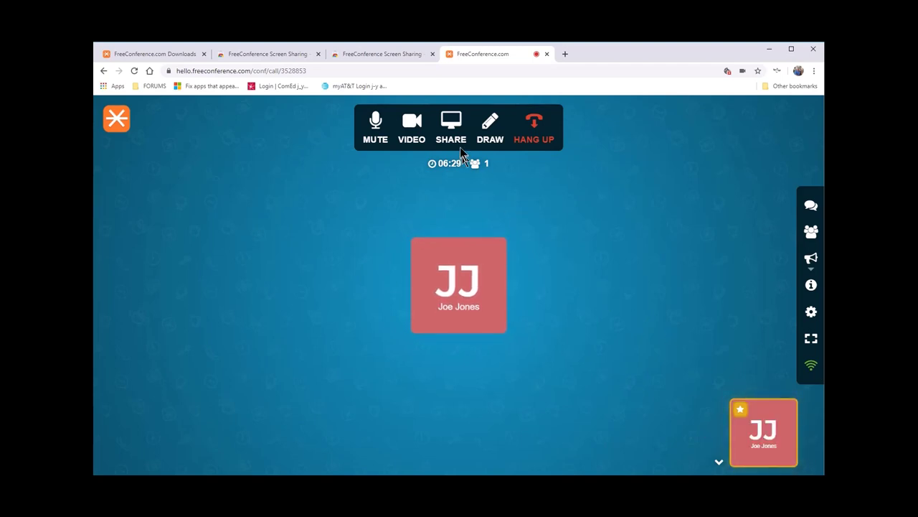
# - Share the DesignEdge application window with the conference
pyautogui.click(445, 132)
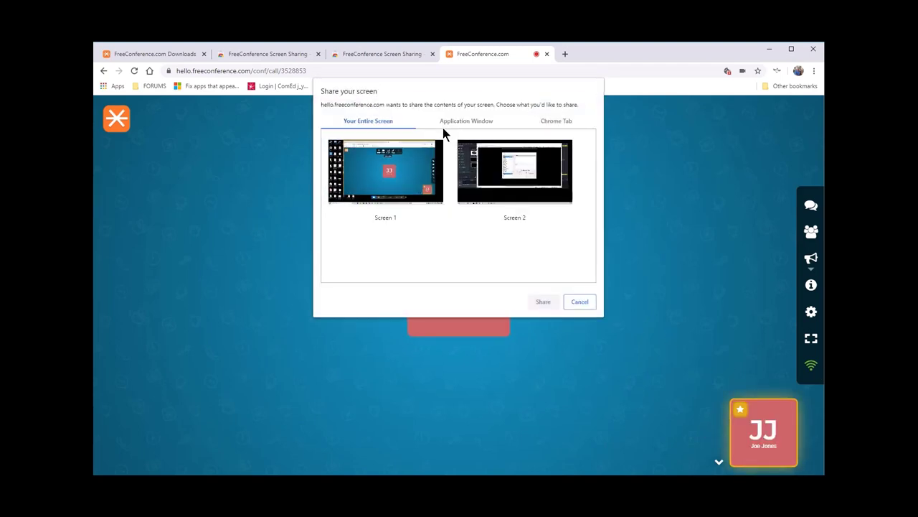
pyautogui.click(461, 121)
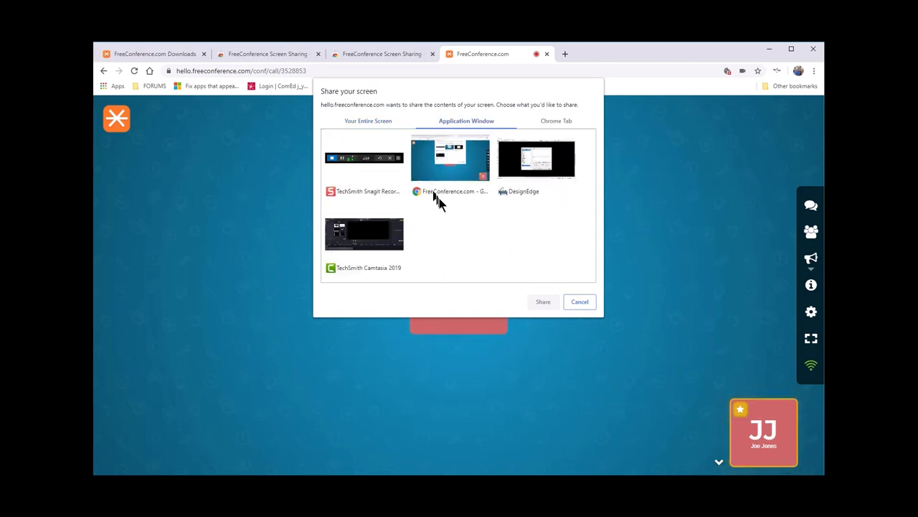
pyautogui.click(522, 176)
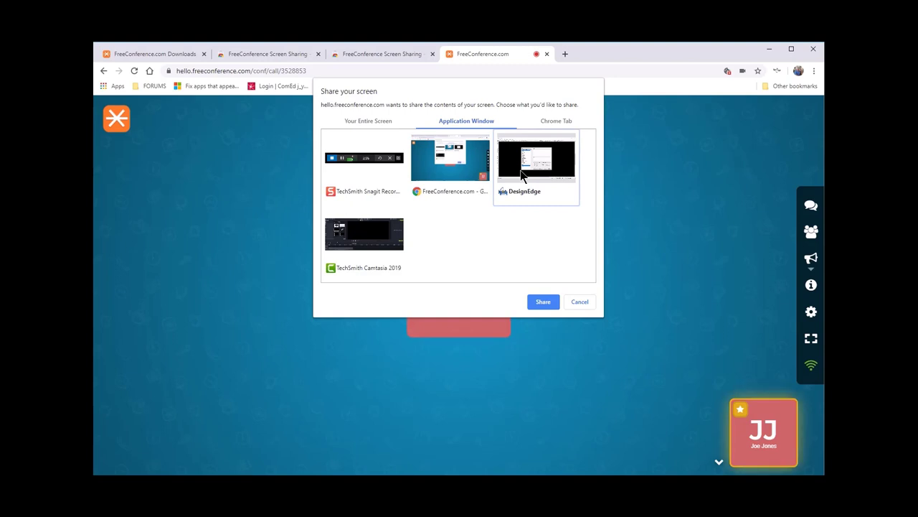
pyautogui.click(551, 304)
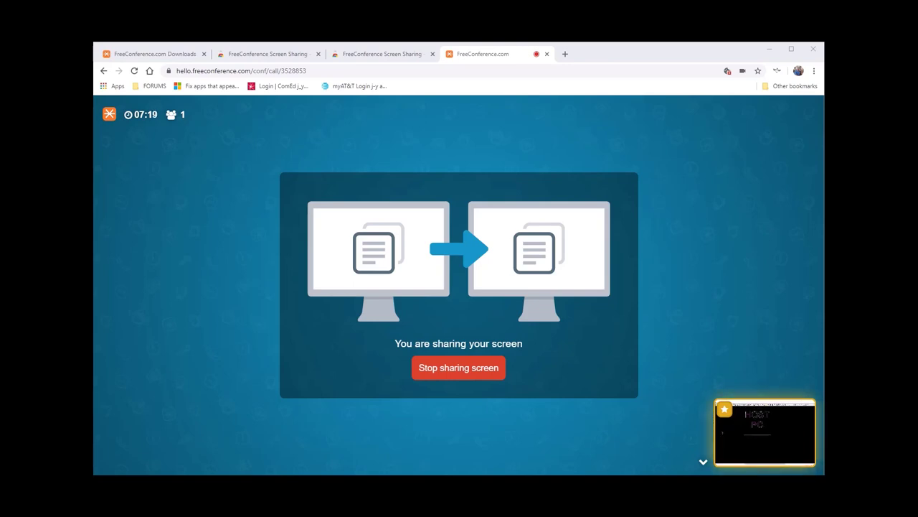
# - On the second computer, join the host's conference by entering its access code and connect audio over the Internet
pyautogui.moveTo(776, 252)
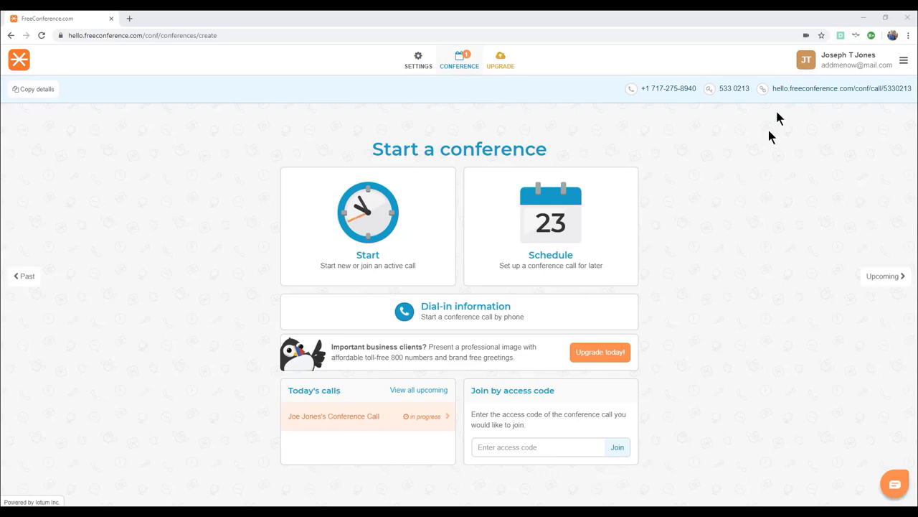
pyautogui.click(508, 447)
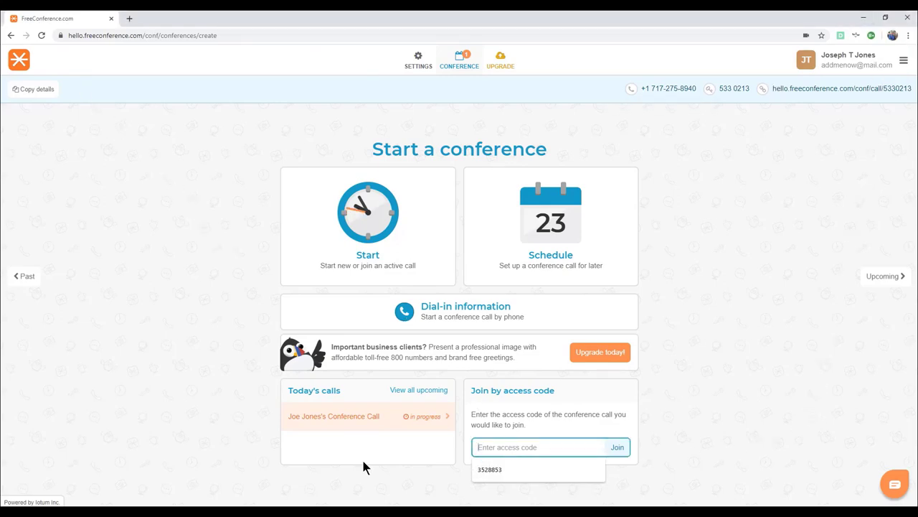
pyautogui.click(486, 474)
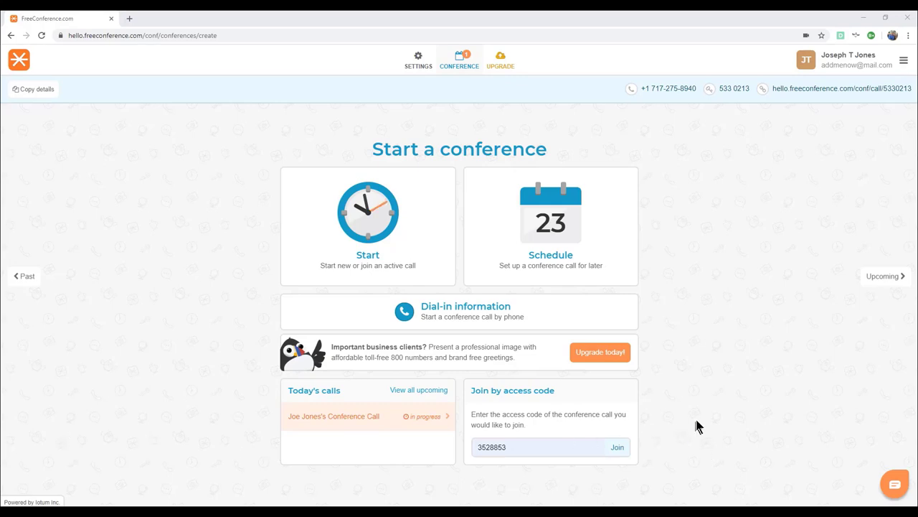
pyautogui.click(654, 443)
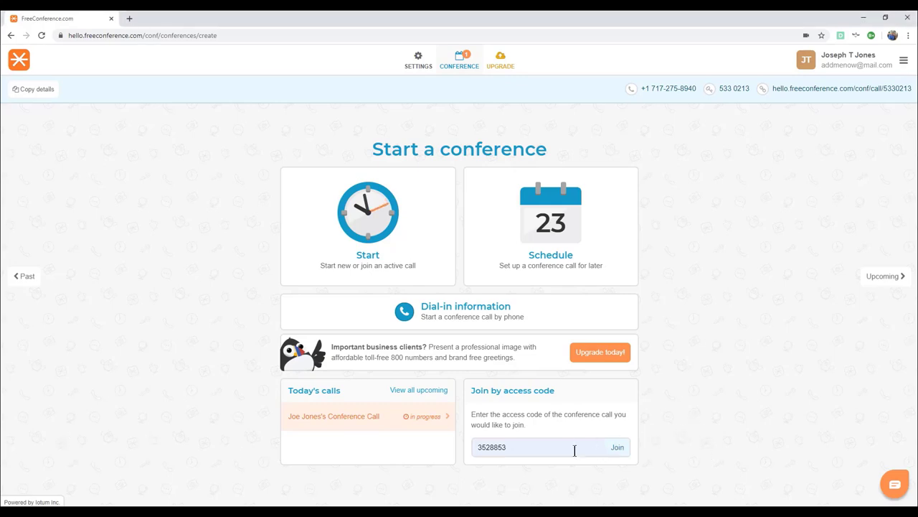
pyautogui.click(617, 451)
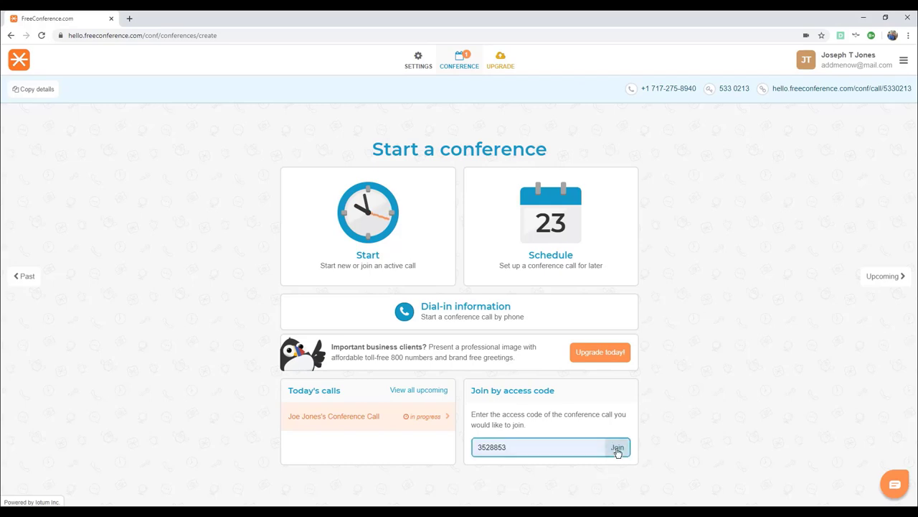
pyautogui.click(617, 448)
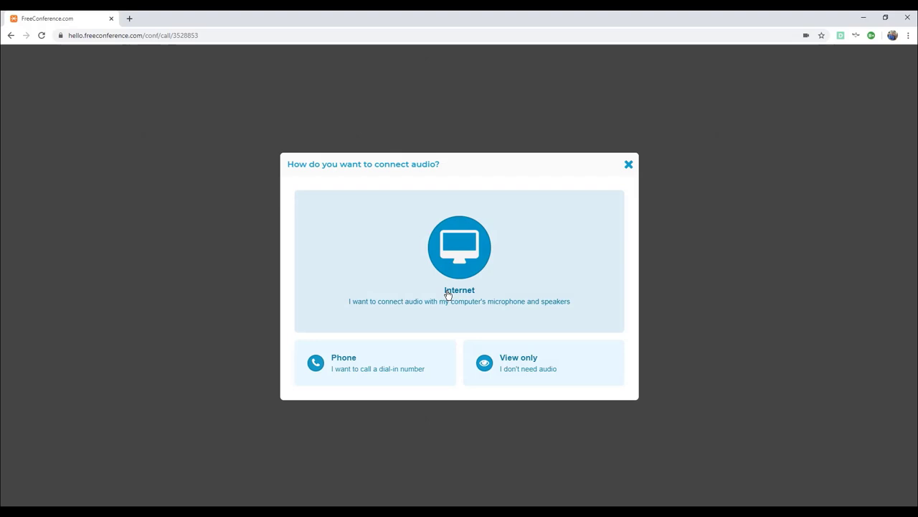
pyautogui.click(448, 294)
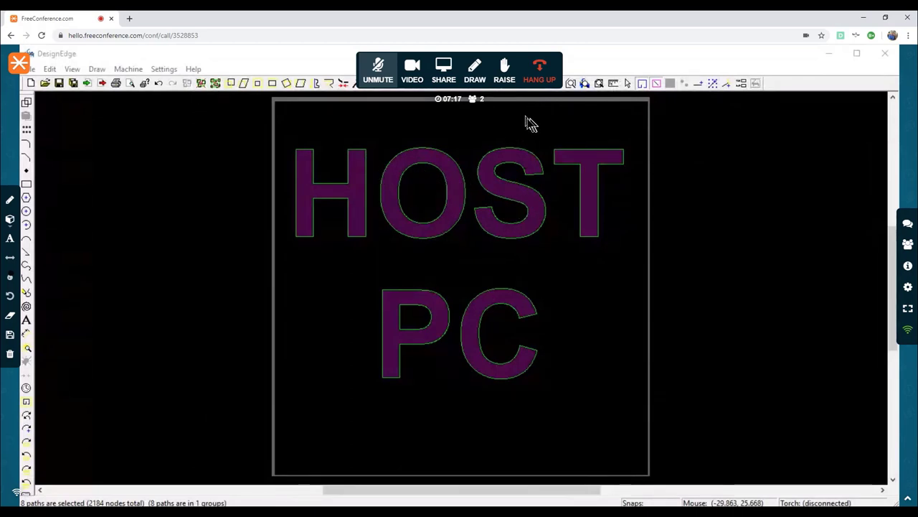
# - Share the remote computer's DesignEdge application window with the conference
pyautogui.click(441, 75)
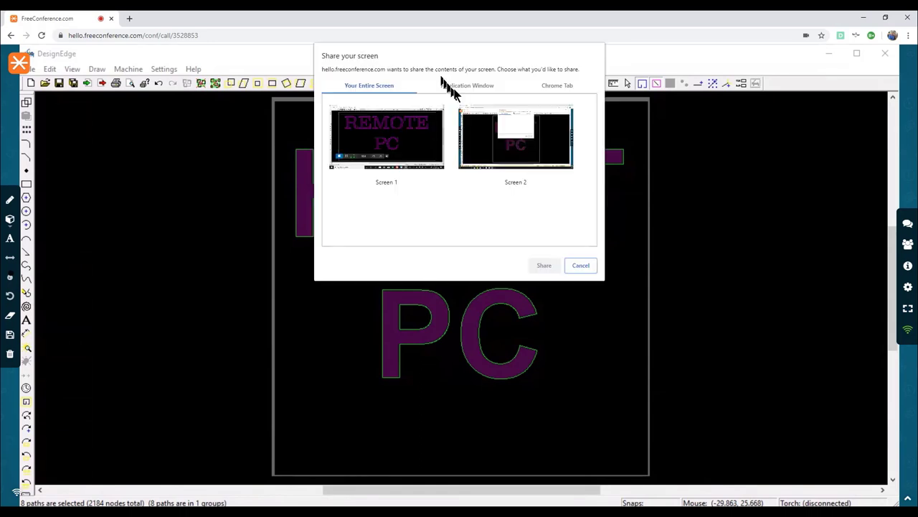
pyautogui.click(465, 86)
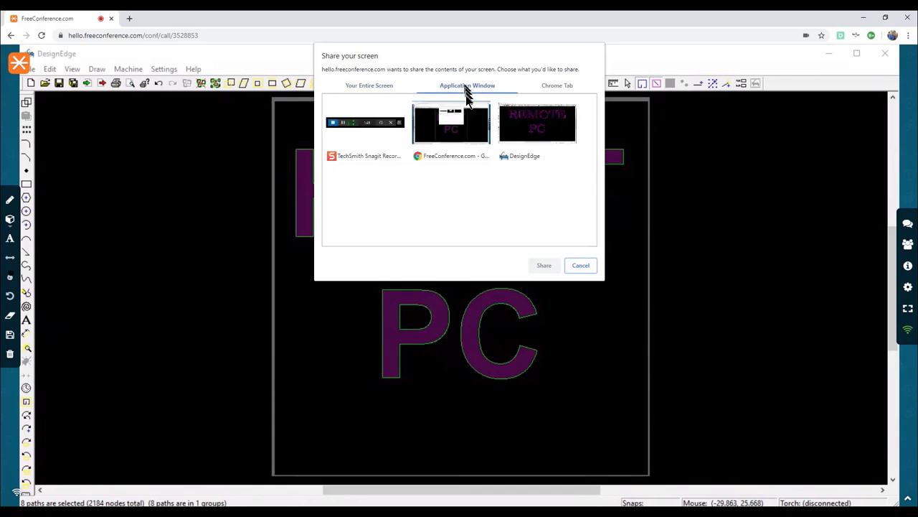
pyautogui.click(530, 149)
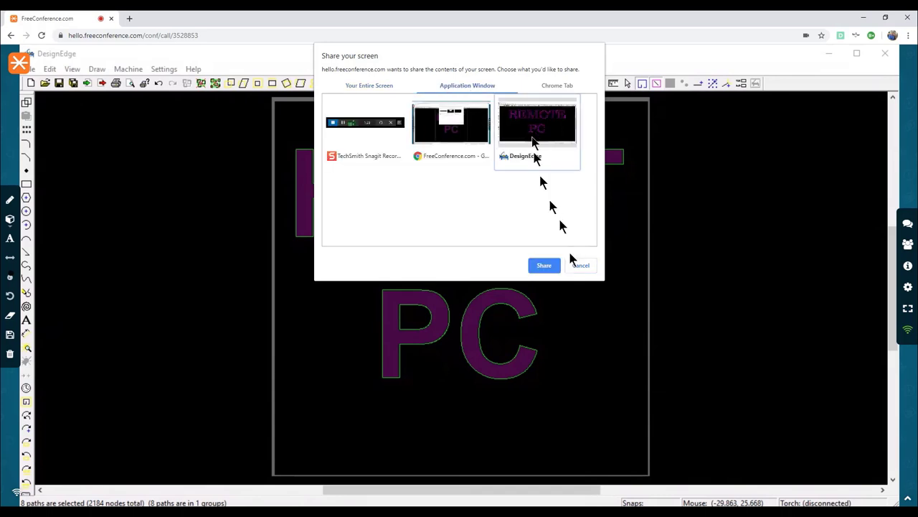
pyautogui.click(546, 267)
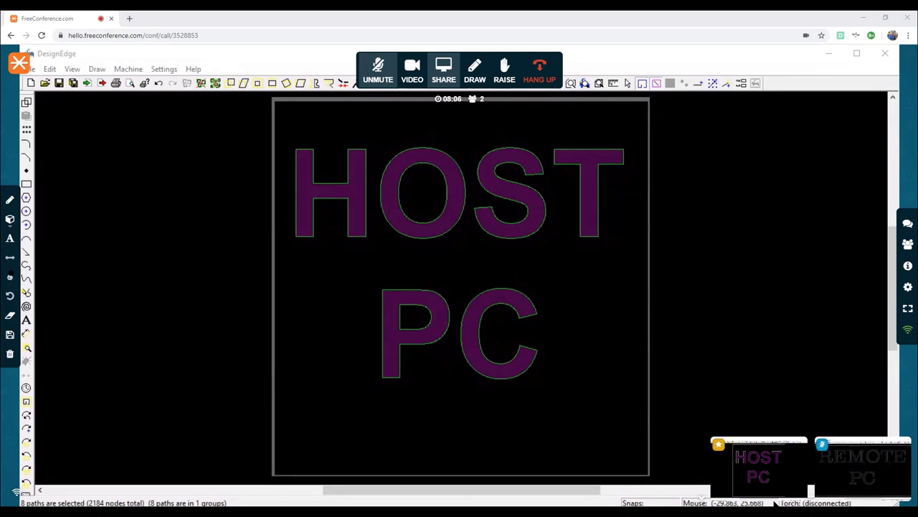
# - Hide and restore the participant tiles, and pin the host's tile as the main view
pyautogui.click(704, 502)
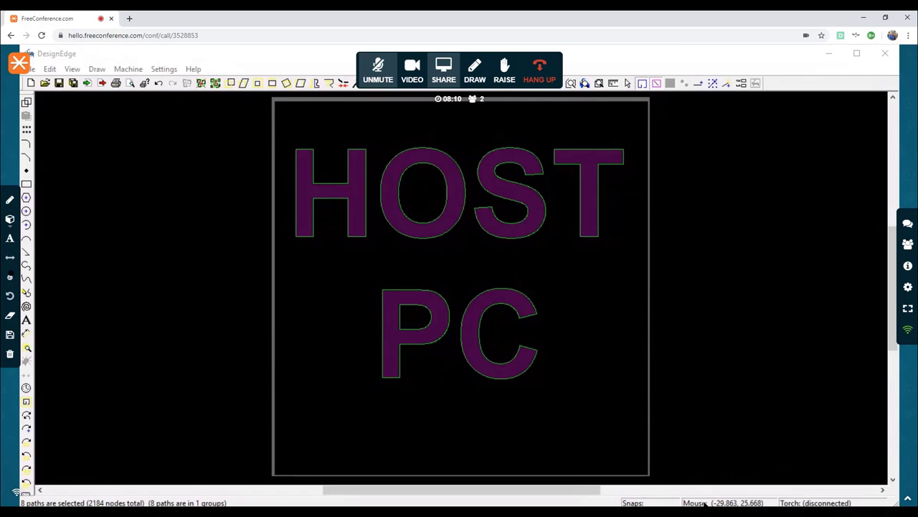
pyautogui.click(909, 500)
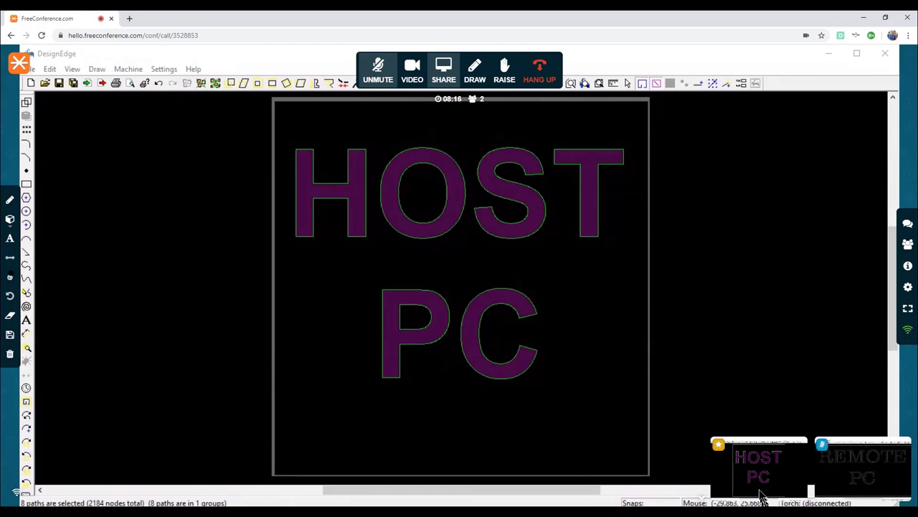
pyautogui.moveTo(759, 488)
pyautogui.moveTo(854, 470)
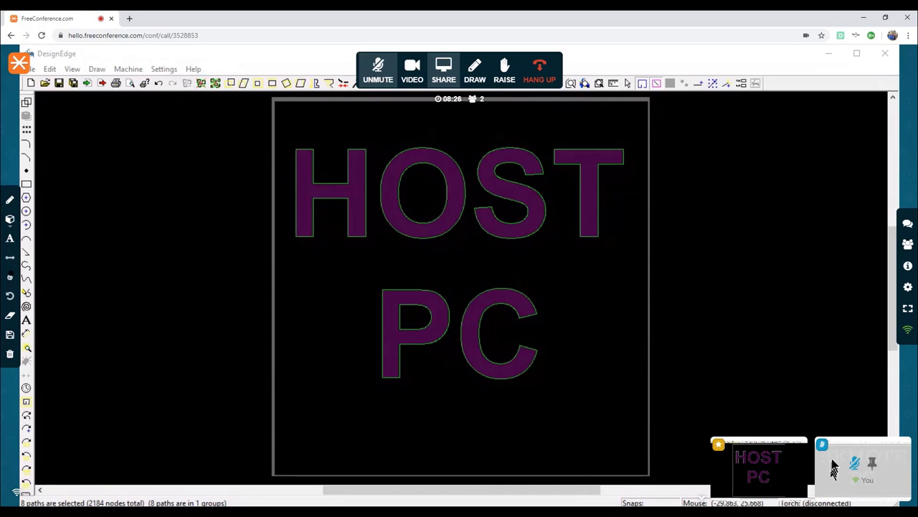
pyautogui.moveTo(789, 477)
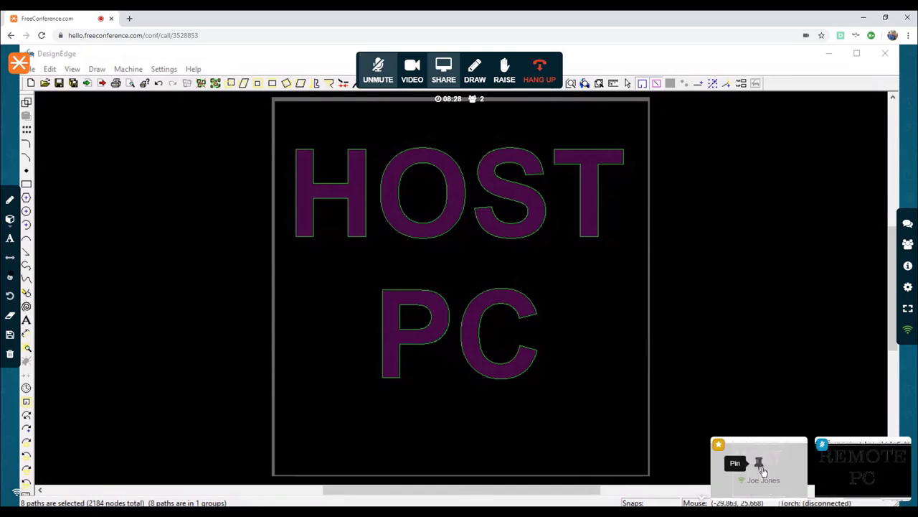
pyautogui.click(761, 464)
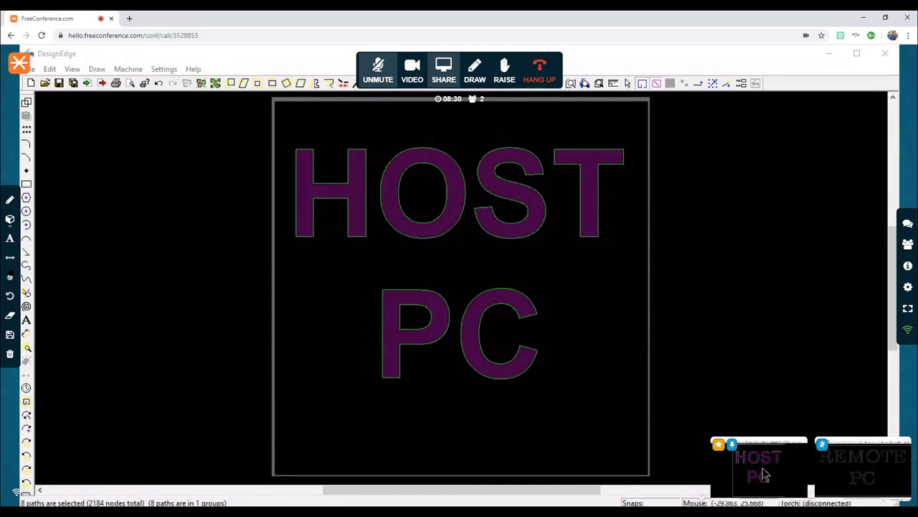
pyautogui.moveTo(745, 462)
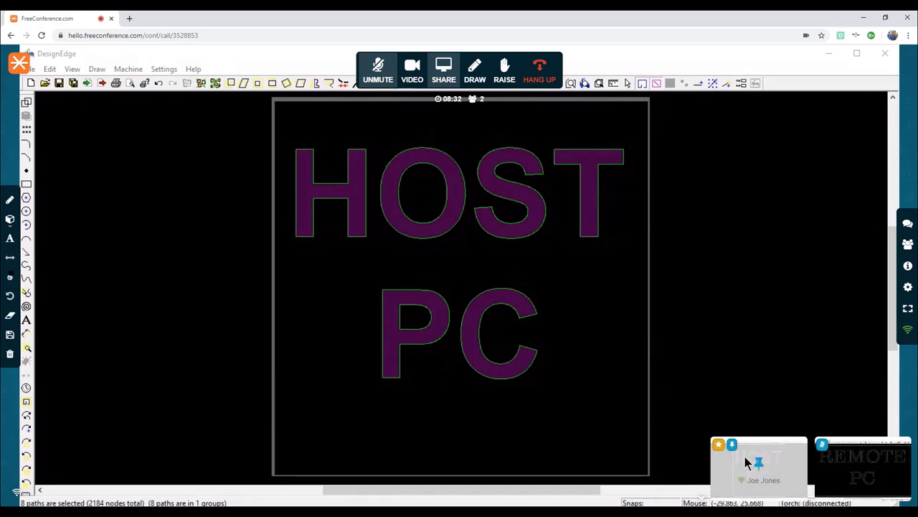